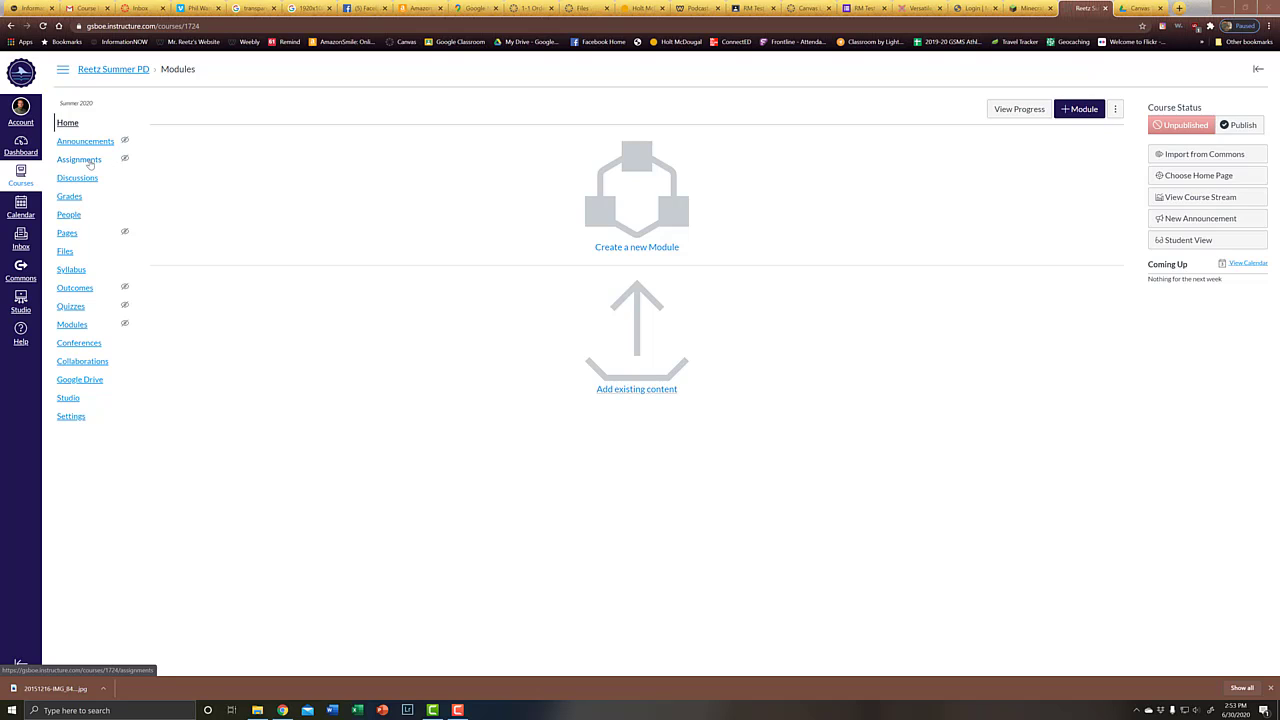
On the Assignments page, add assignment groups named HW/CW and Quizzes
left_click(80, 160)
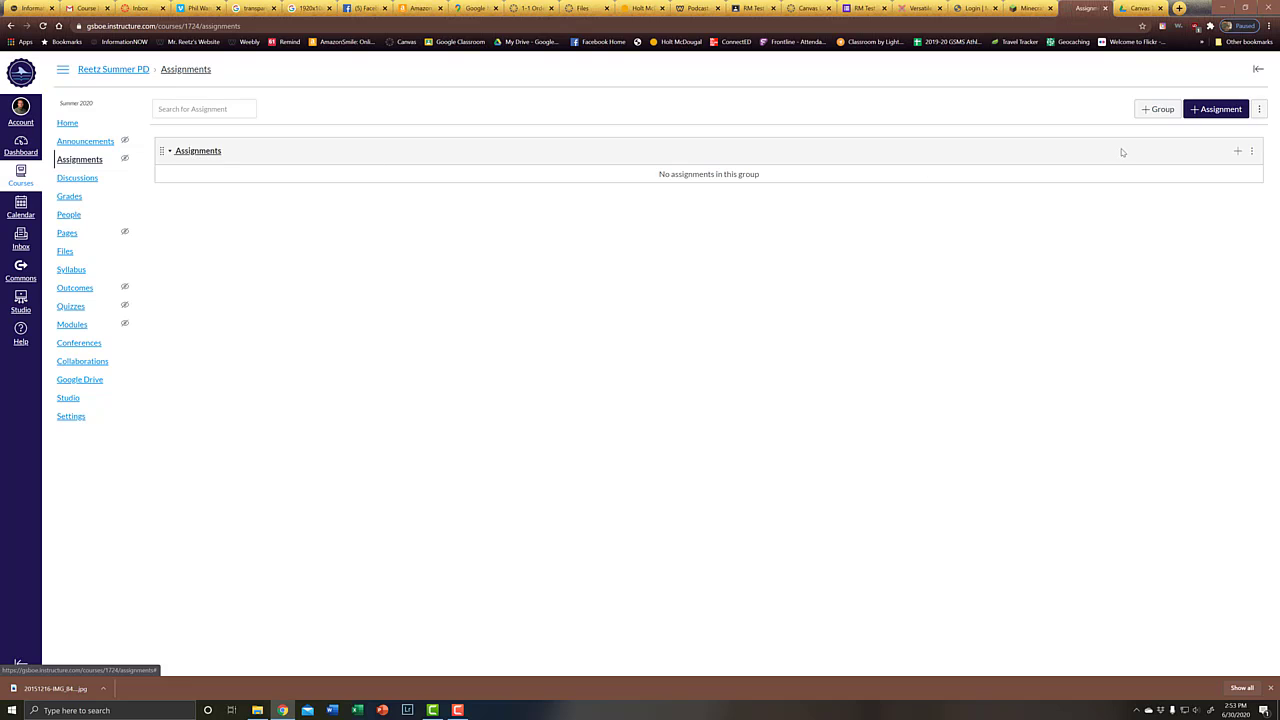
left_click(1157, 110)
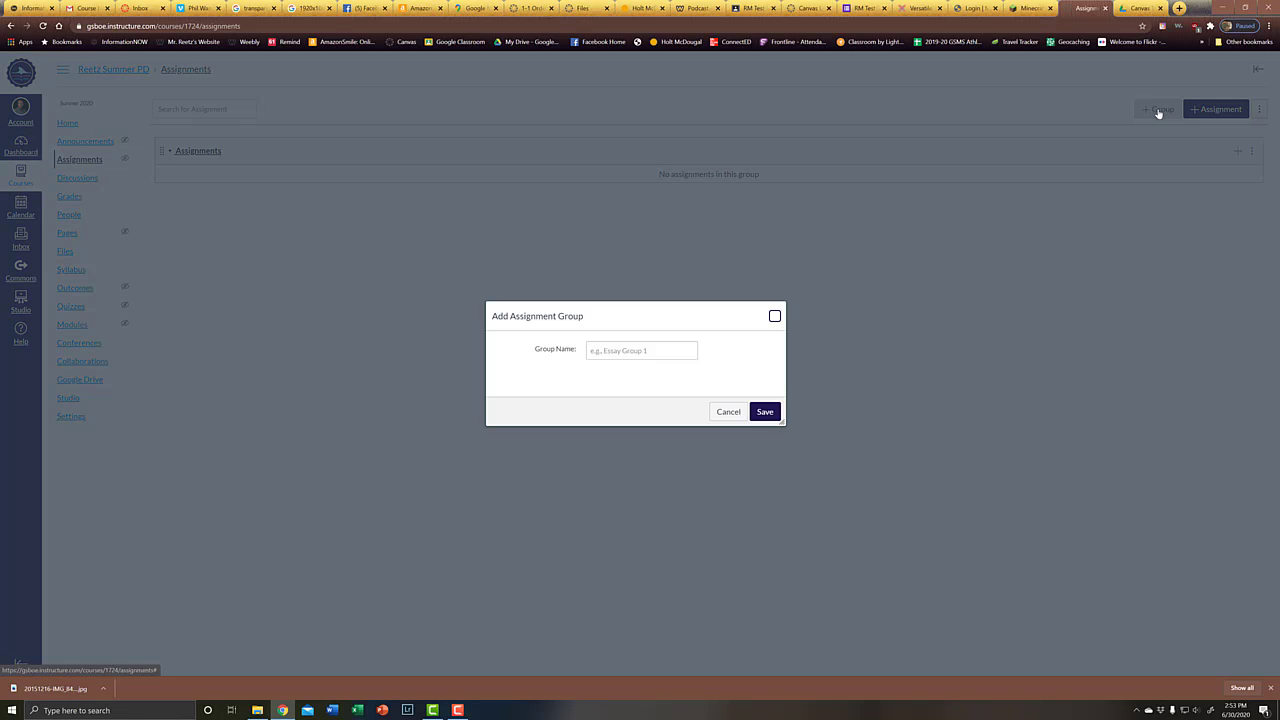
left_click(598, 351)
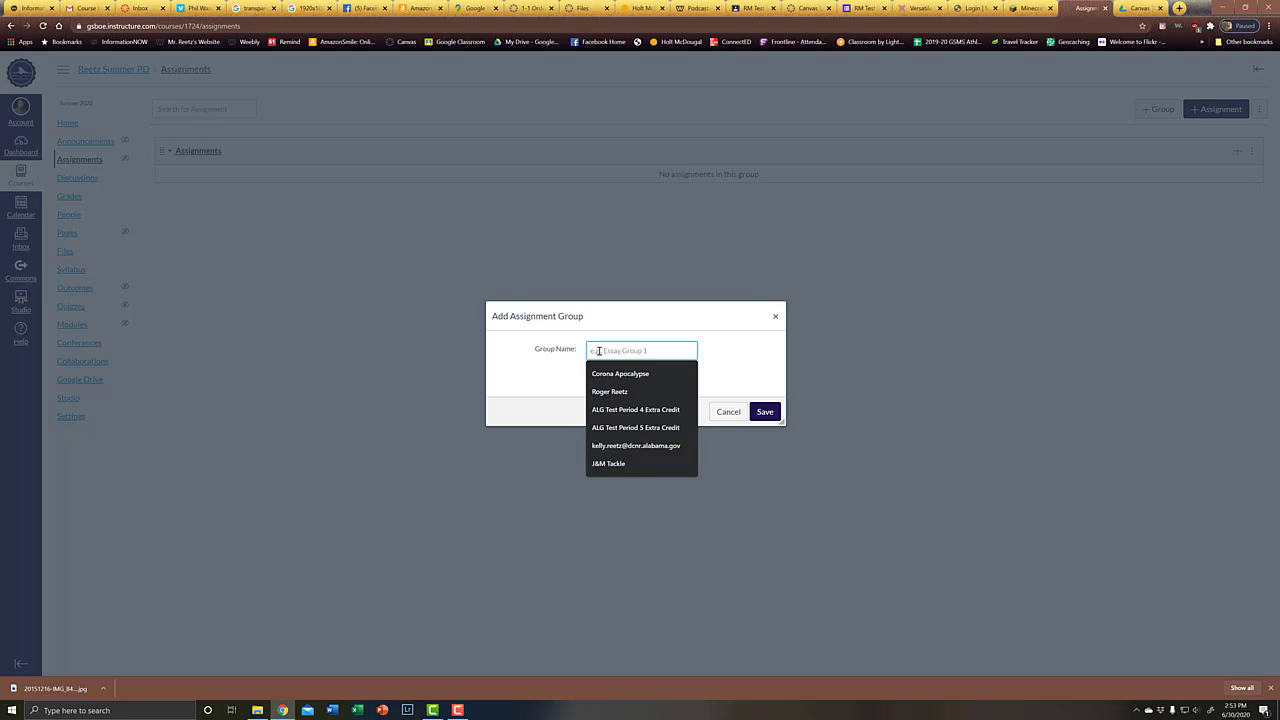
type("HW/C")
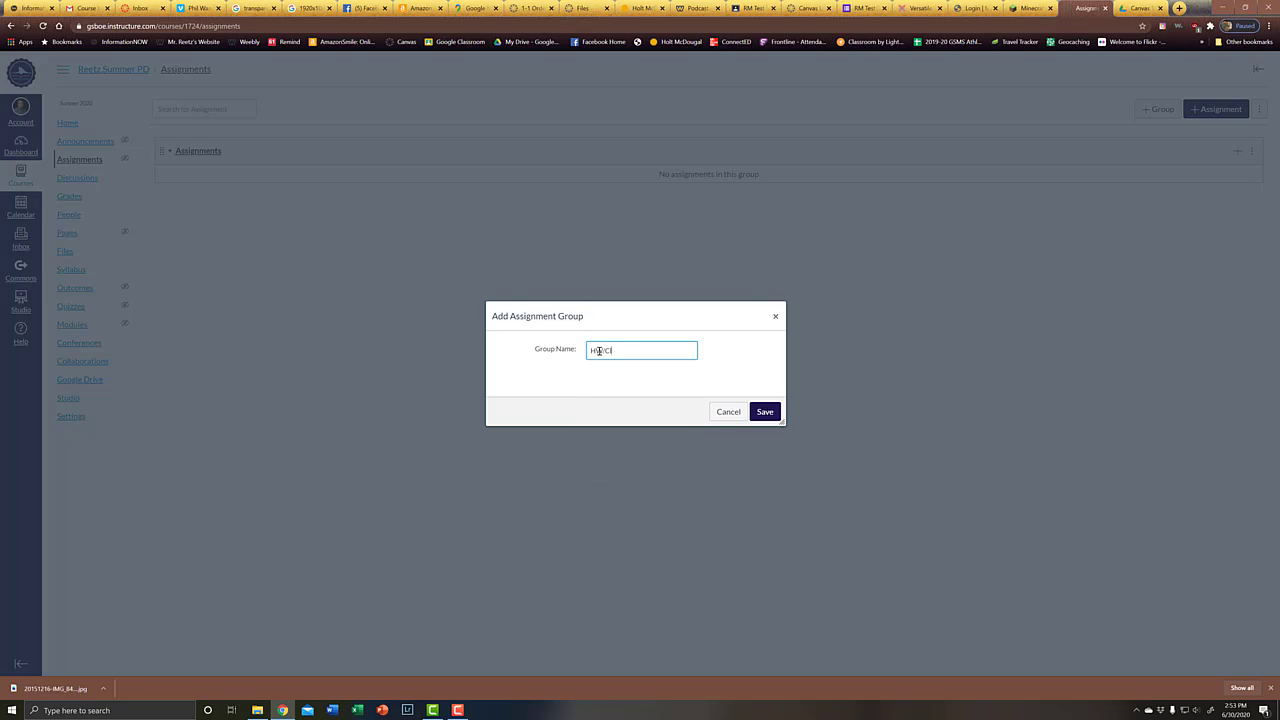
type("laW")
left_click(765, 412)
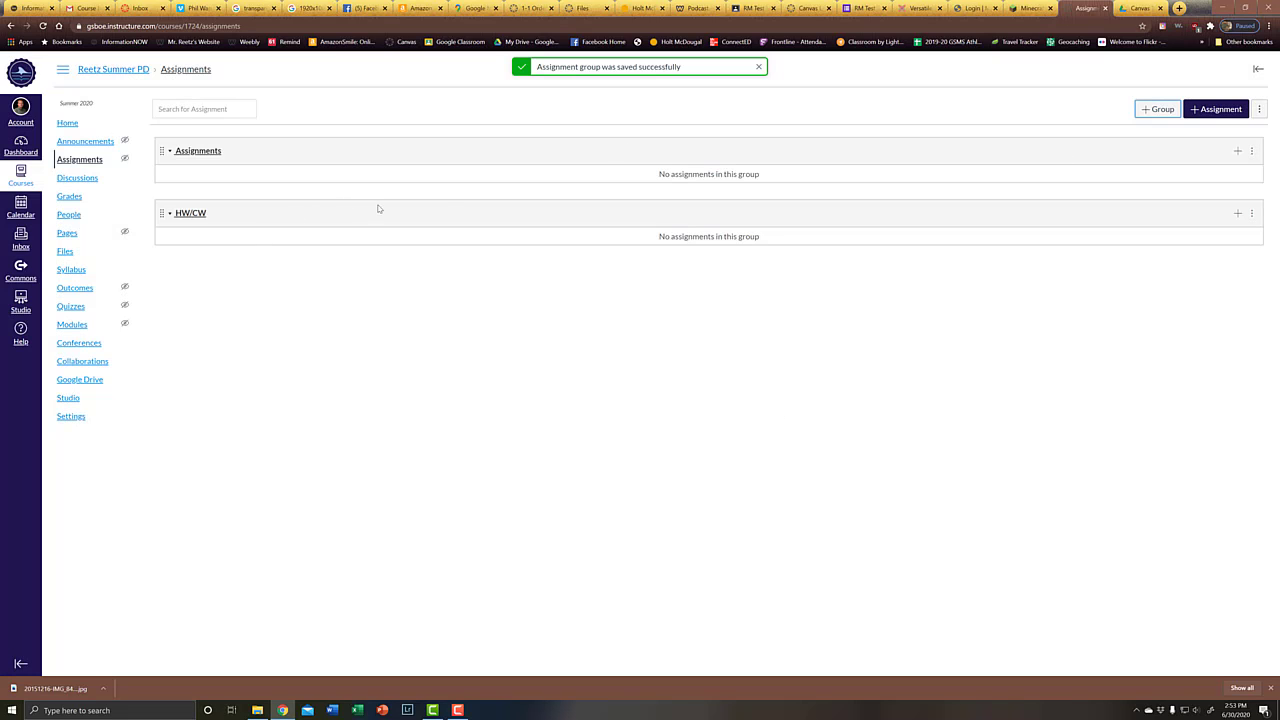
left_click(1163, 112)
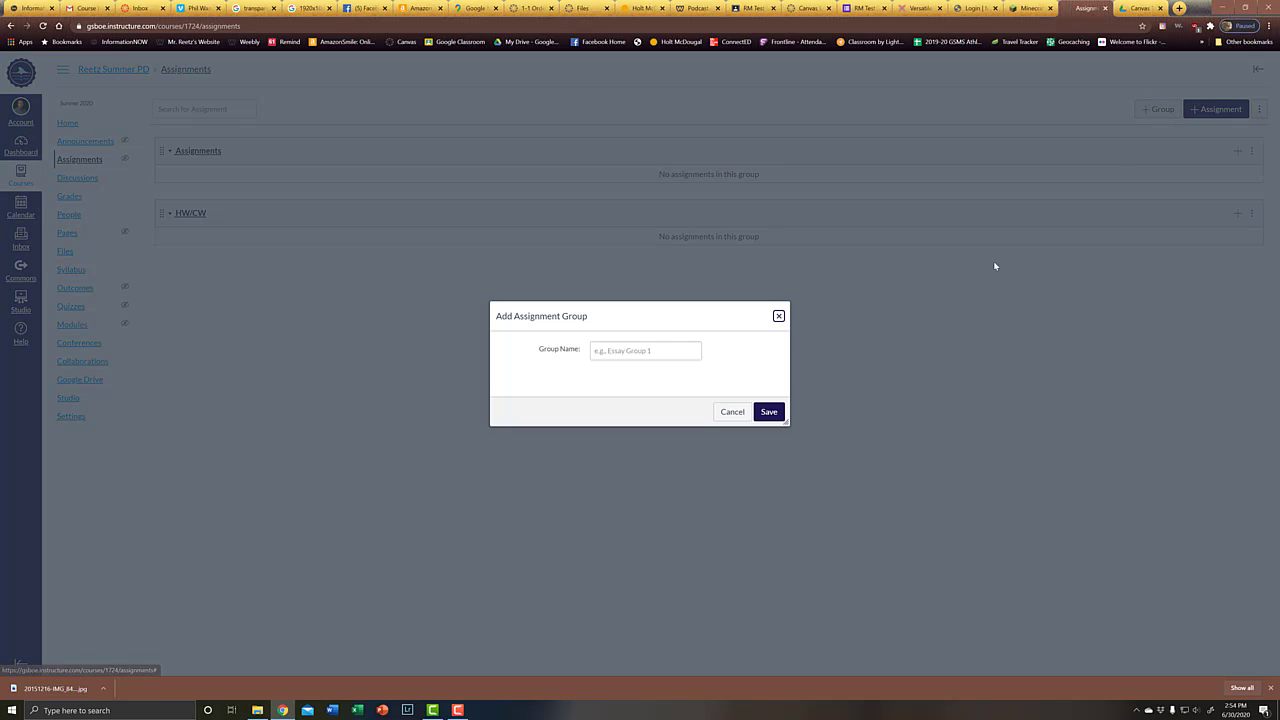
left_click(647, 348)
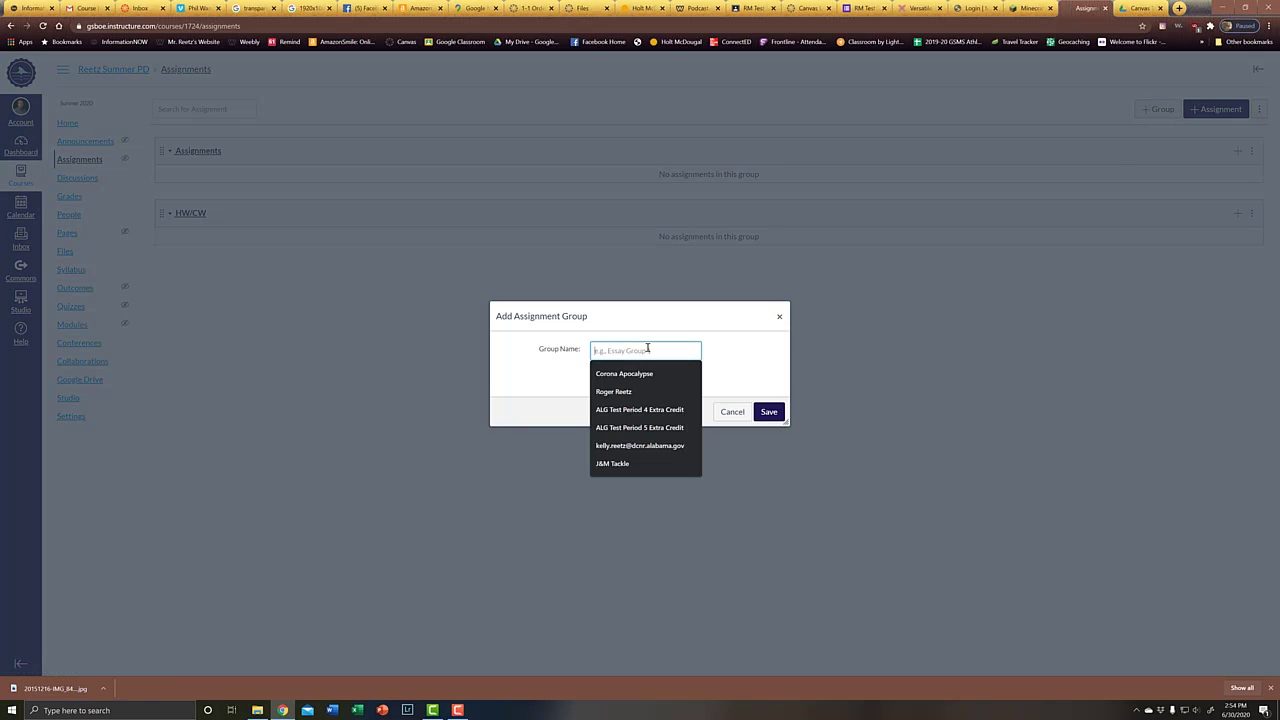
type("Qui")
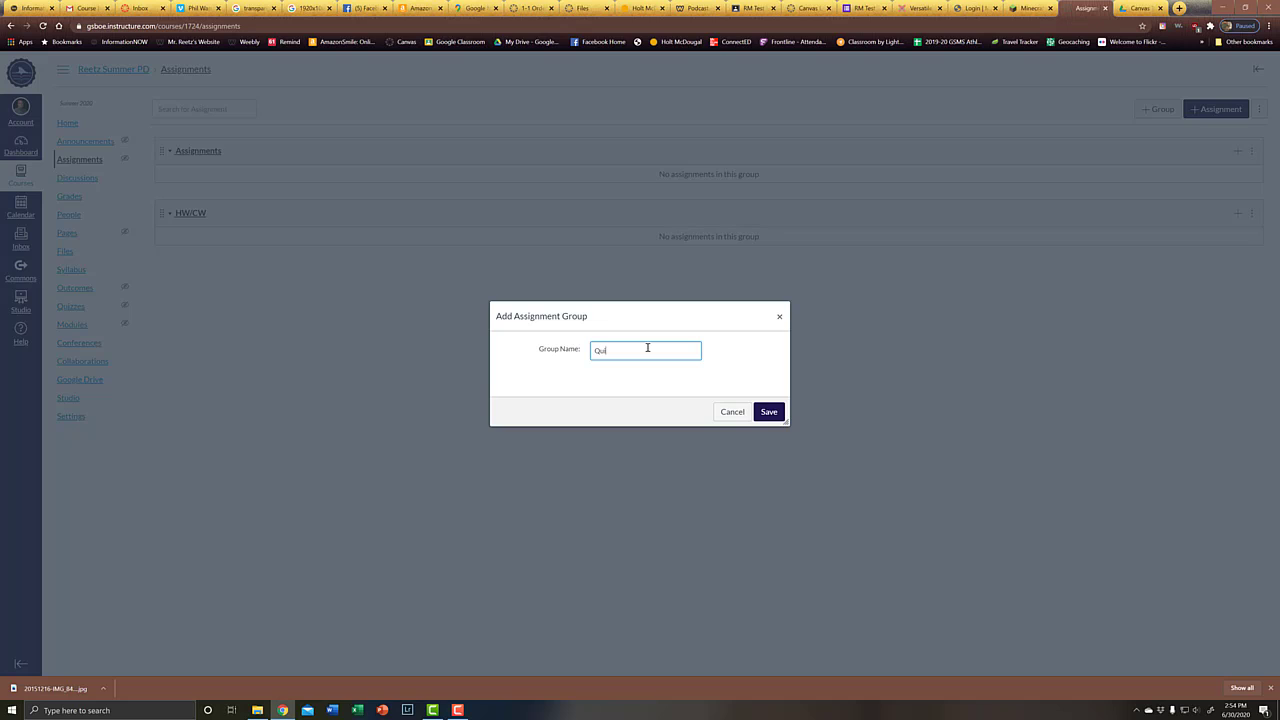
type("zzes")
key("BackSpace")
key("BackSpace")
key("BackSpace")
type("zzes")
left_click(767, 413)
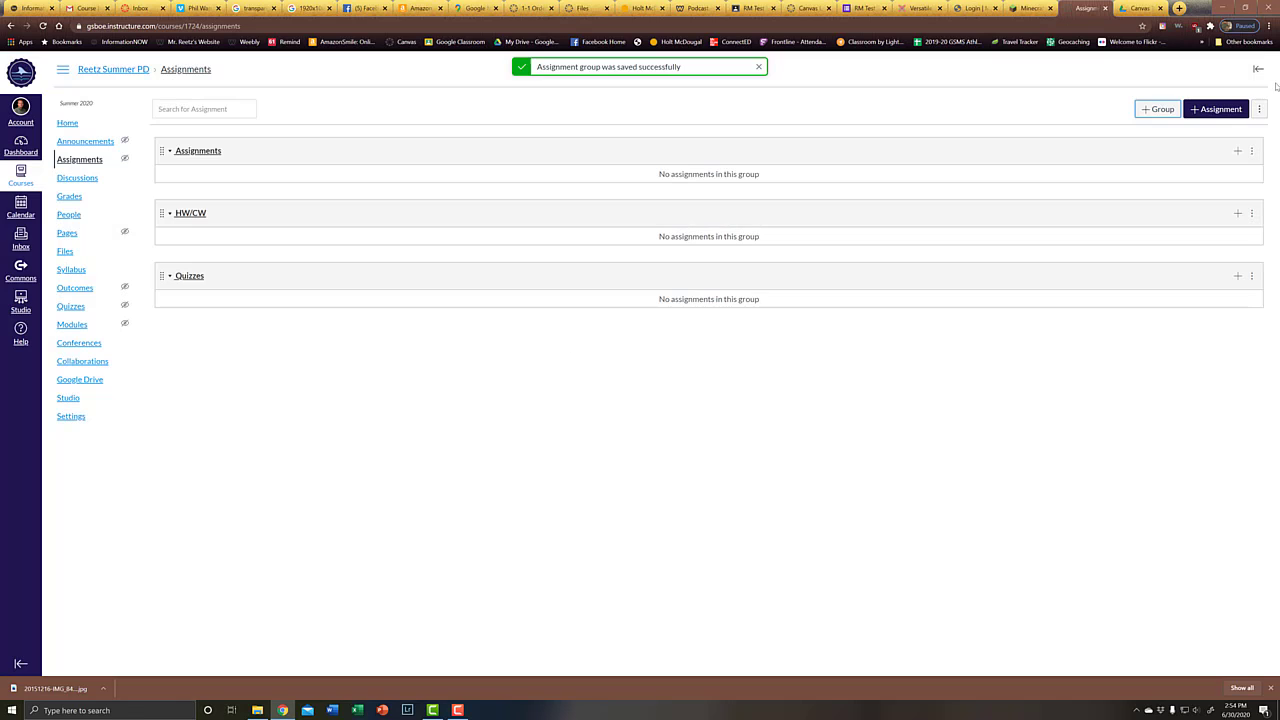
Add two more assignment groups named Review Activities and Tests
left_click(1158, 109)
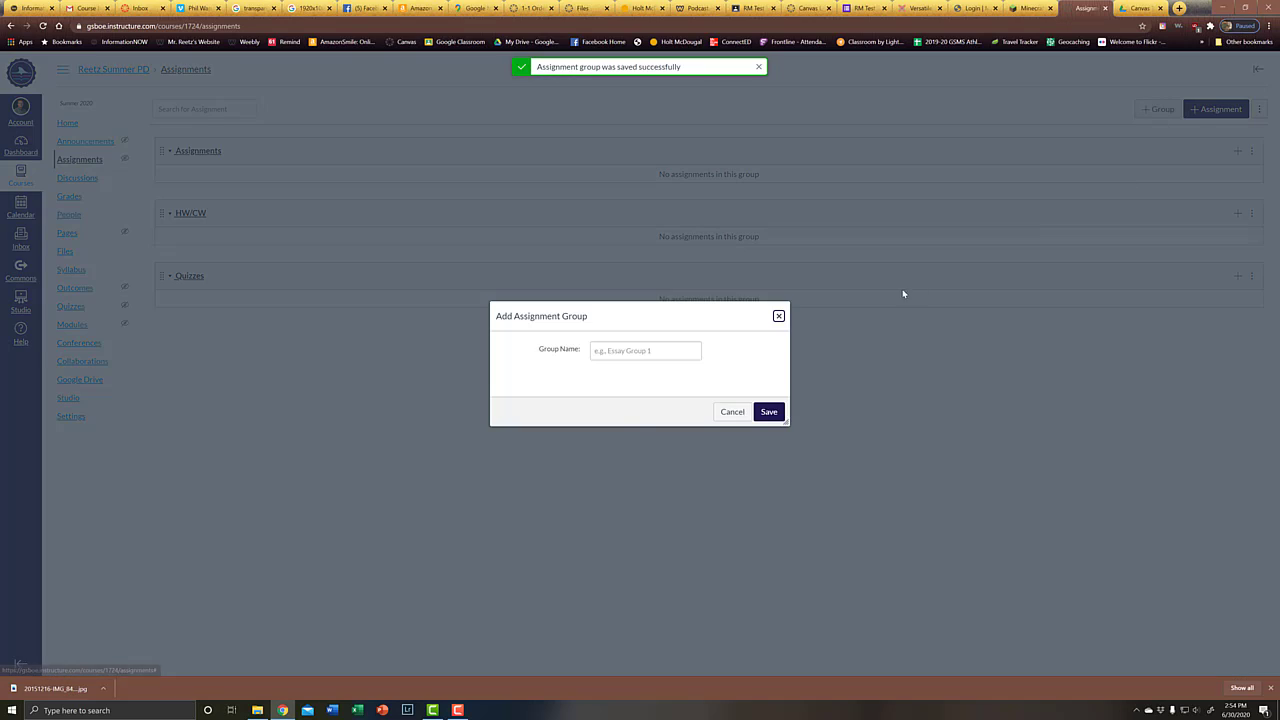
left_click(639, 352)
type("Review")
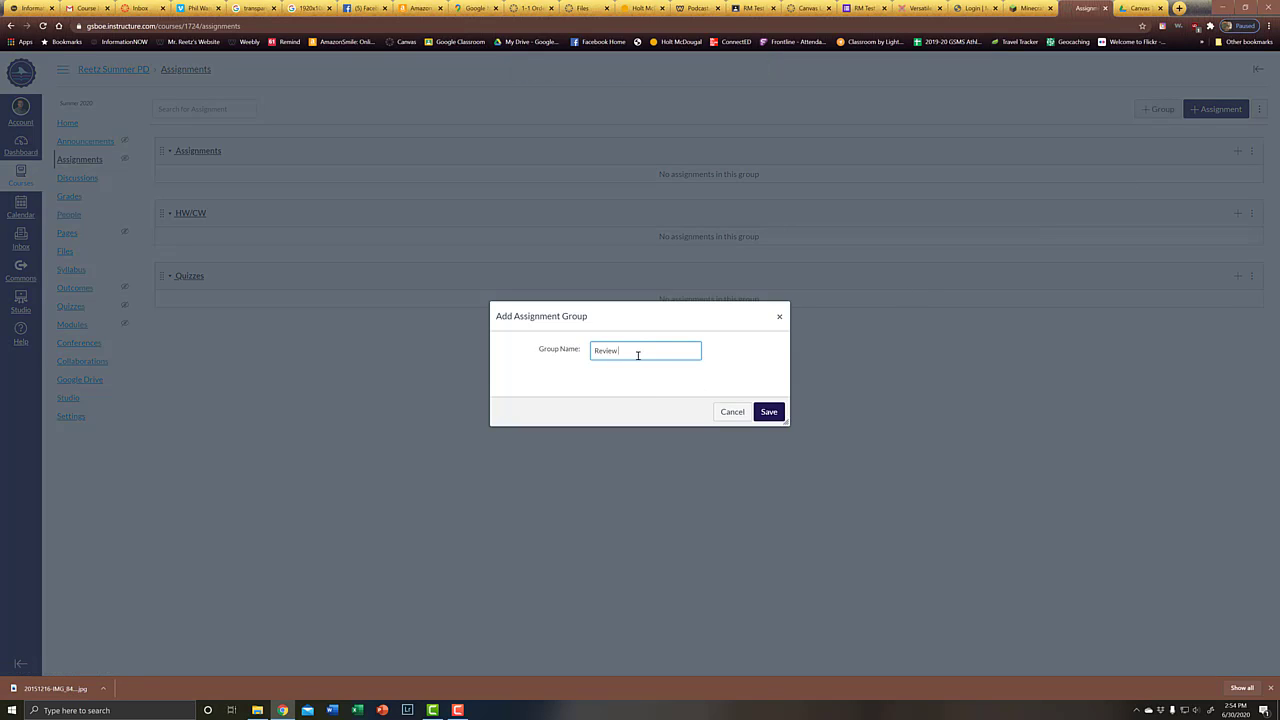
type(" Activities")
left_click(768, 411)
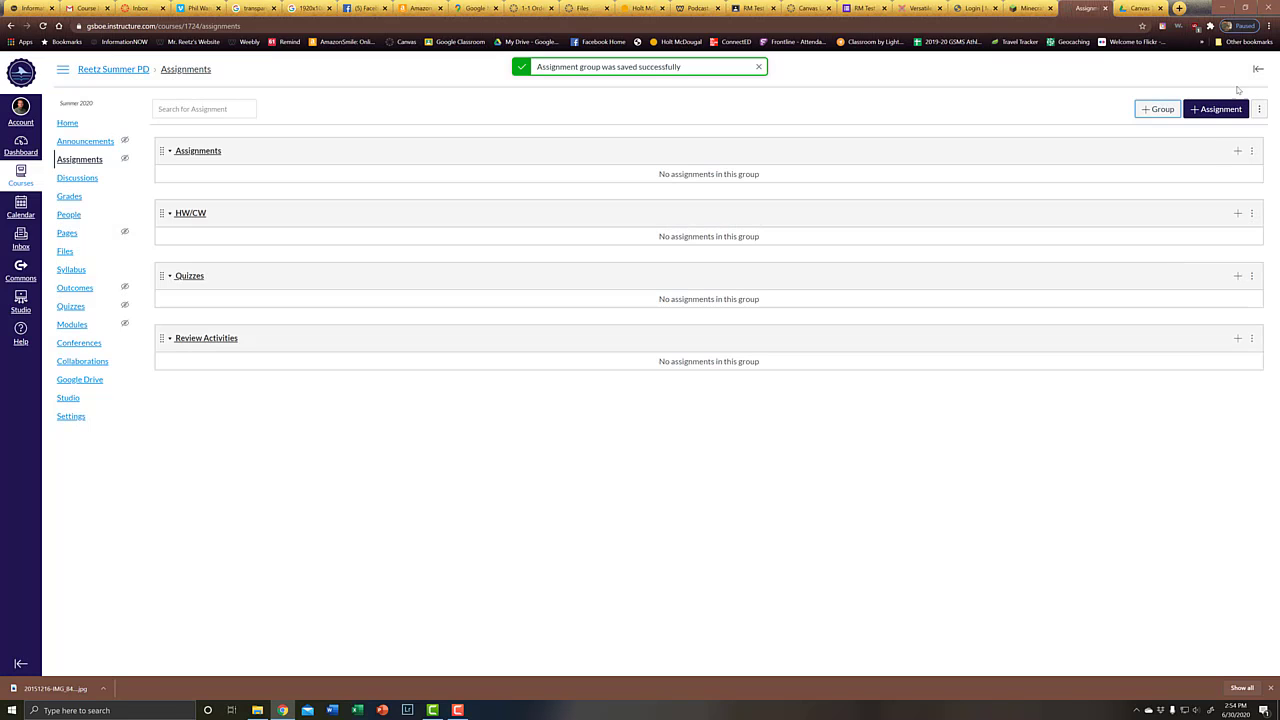
left_click(1157, 109)
left_click(634, 352)
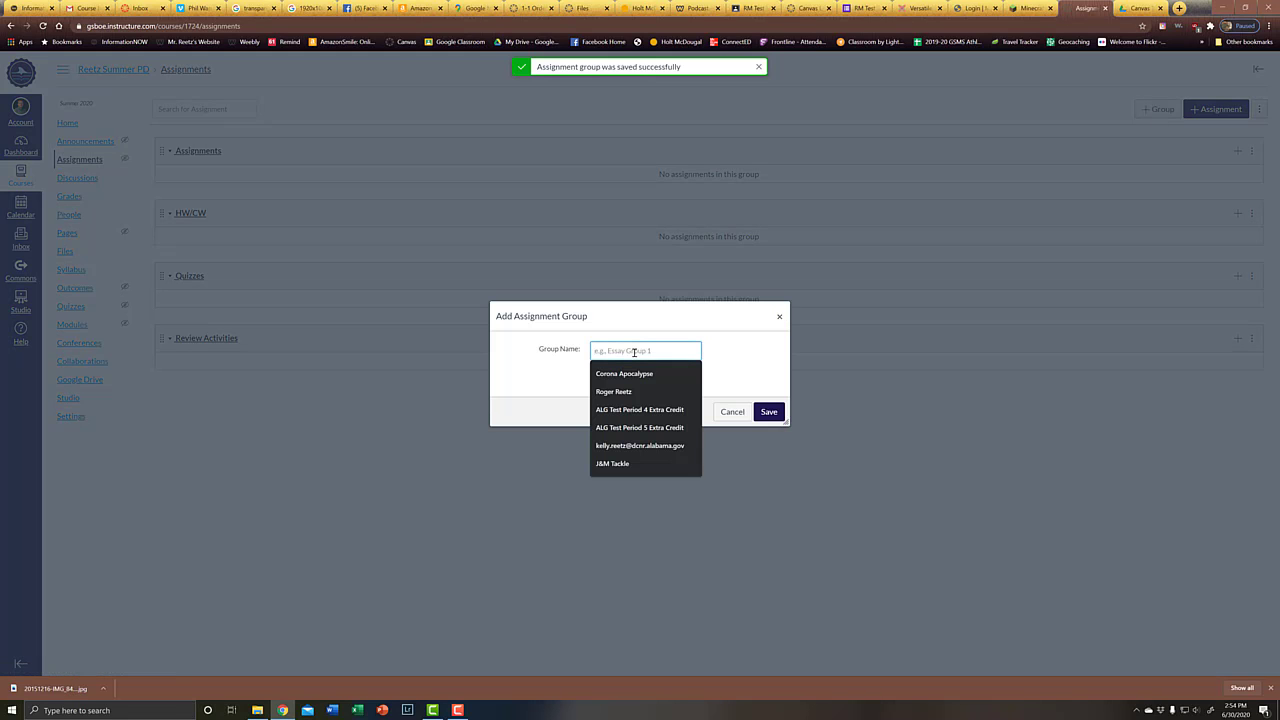
type("Tests")
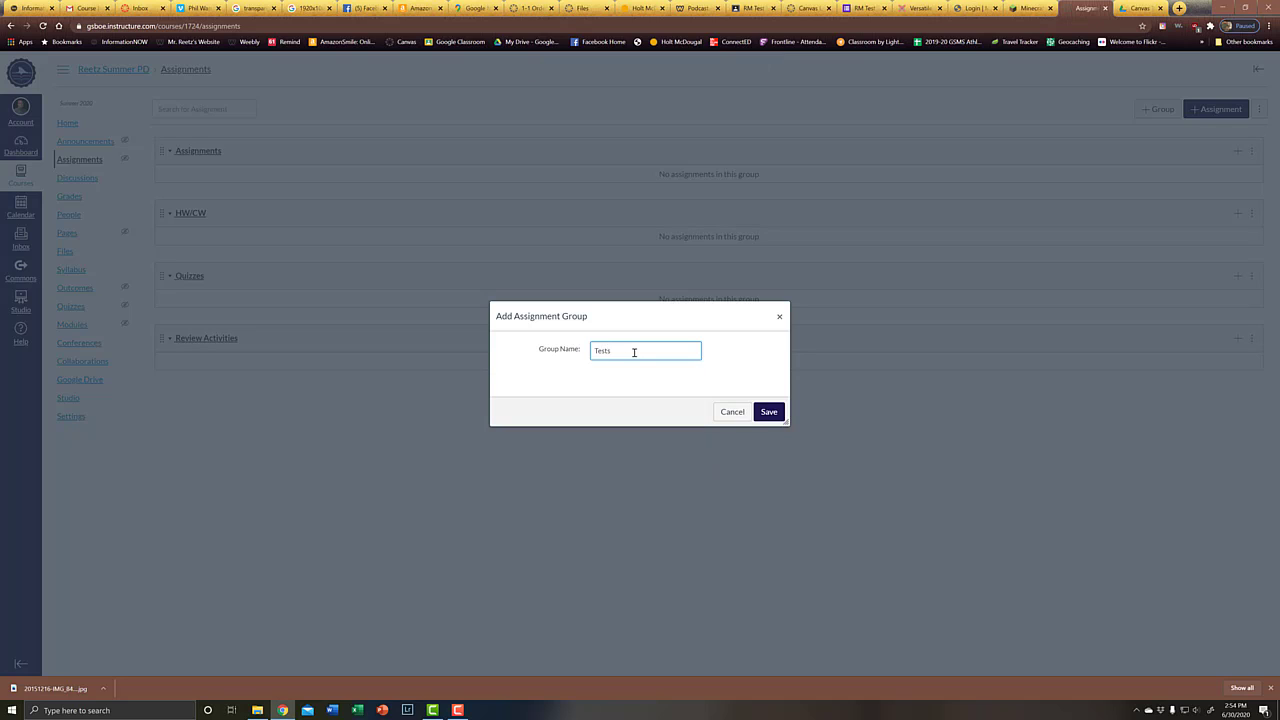
left_click(767, 412)
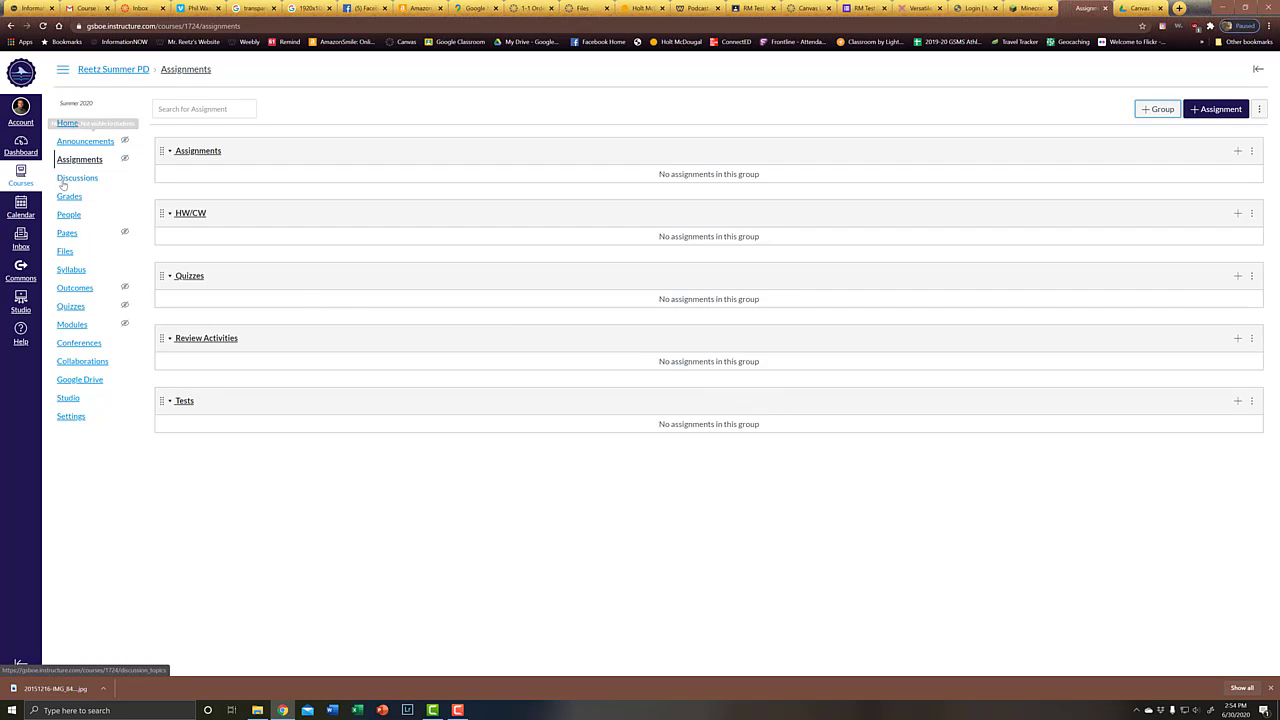
Go to the course Files page, which shows only the course_image folder
left_click(65, 252)
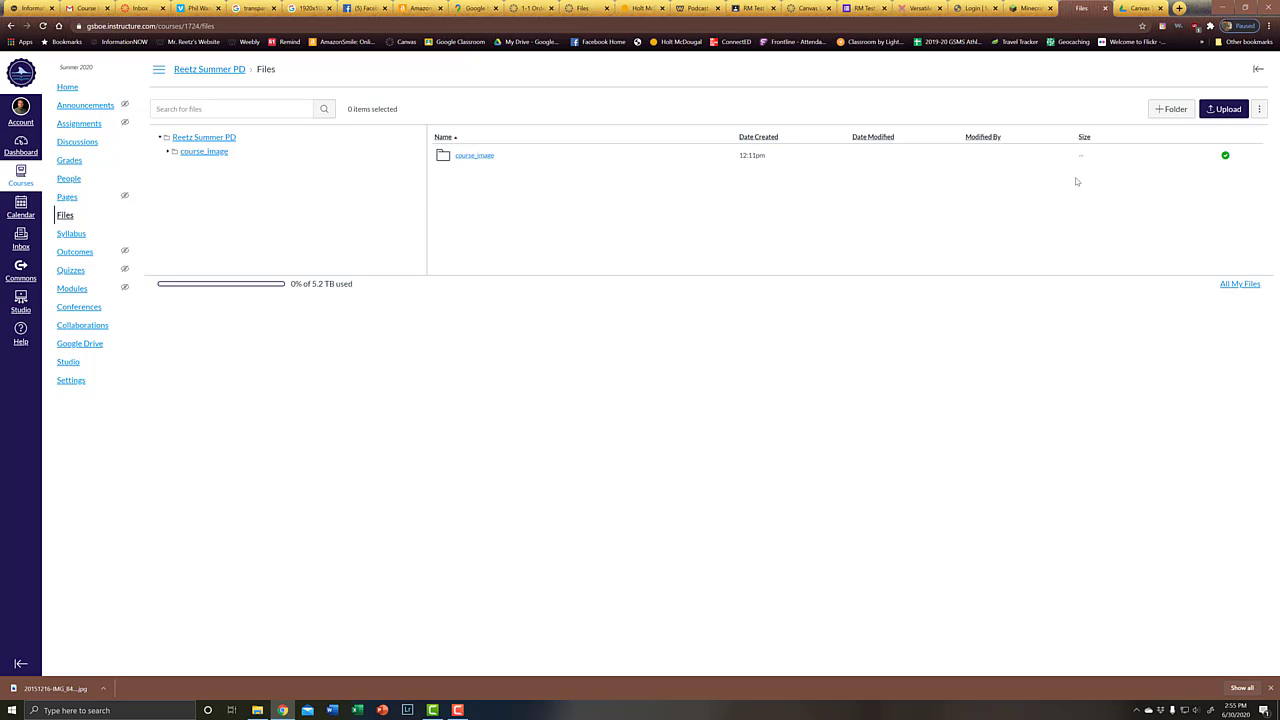
Create folders named 'All book Lessons' and 'Chapter 1' in the course Files
left_click(1174, 112)
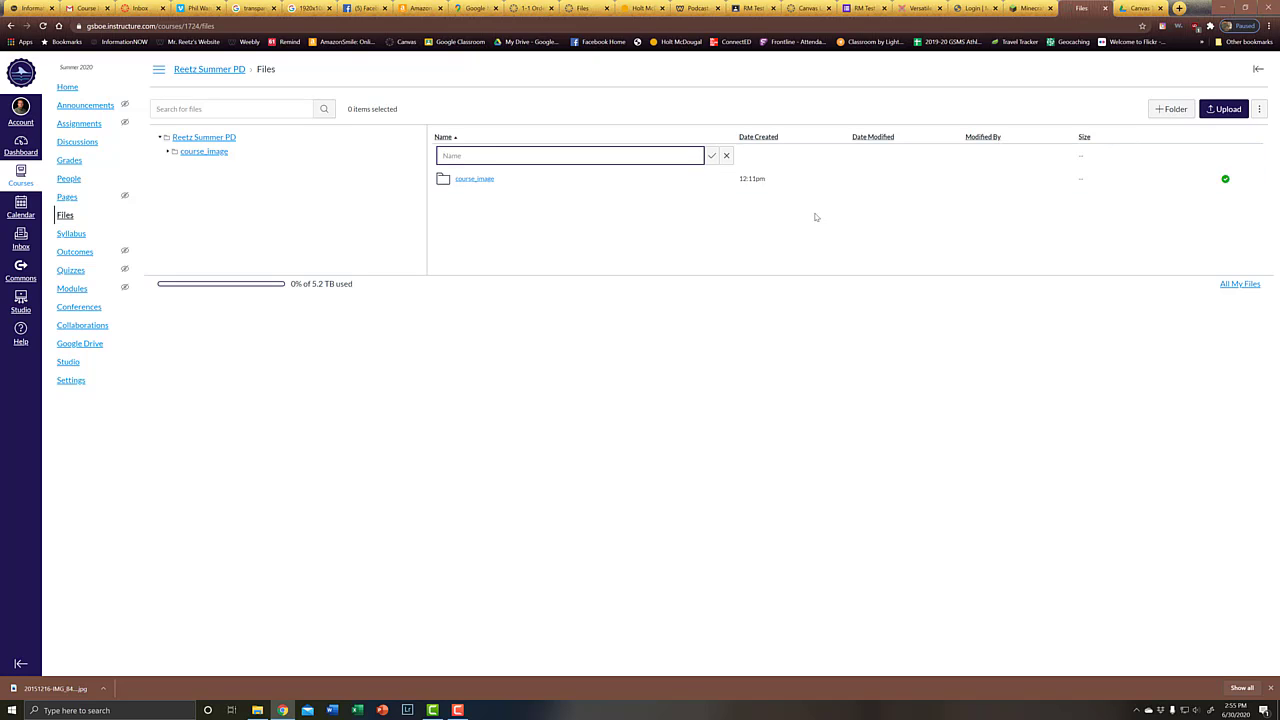
type("All book Lessons")
key("Return")
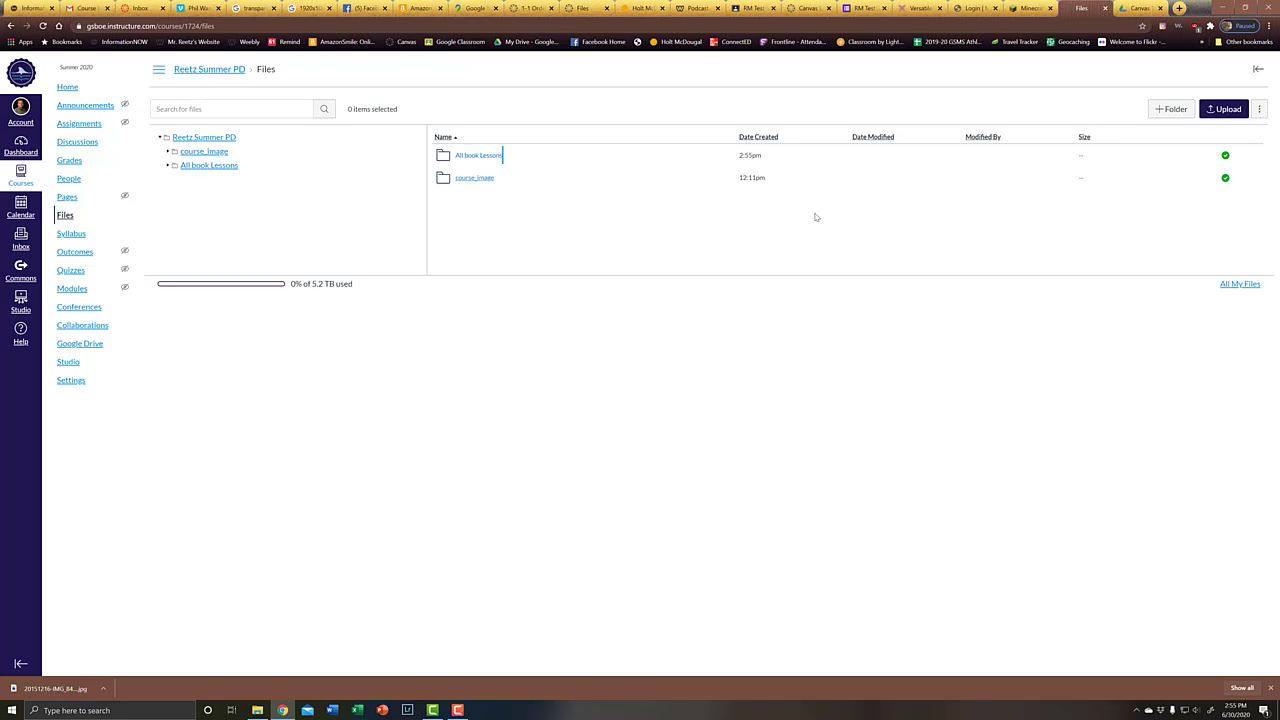
left_click(1172, 109)
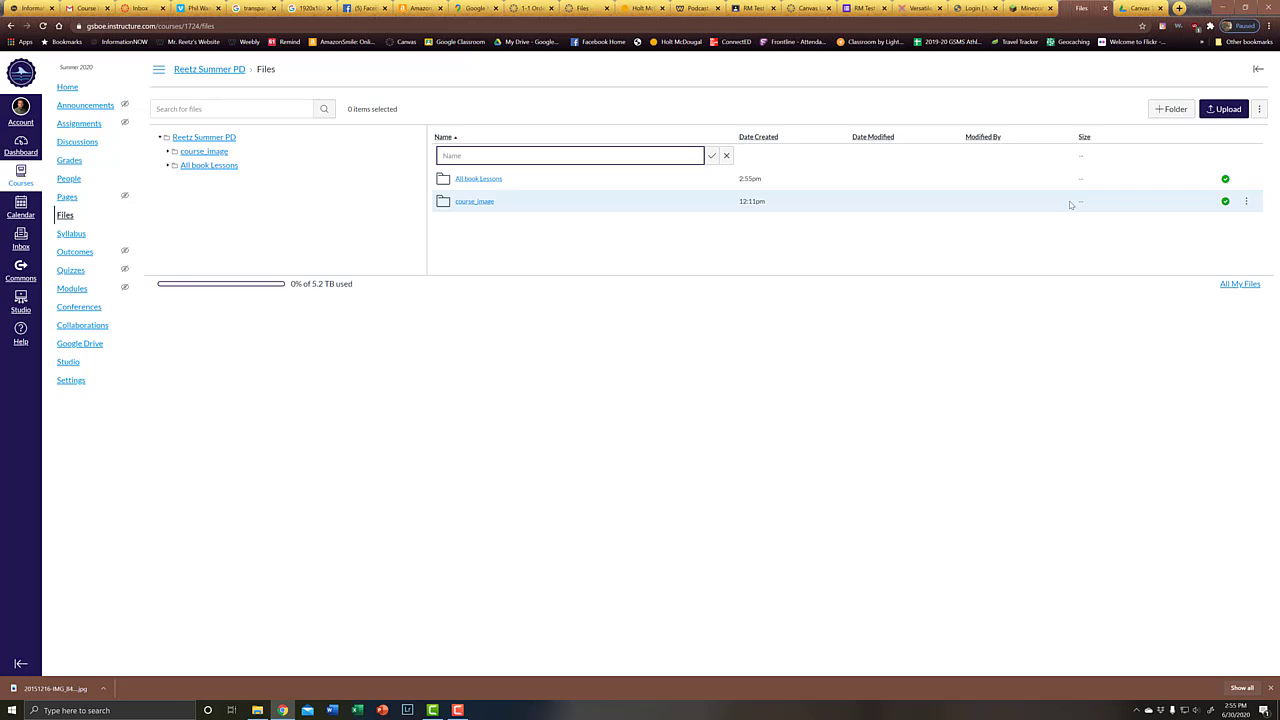
type("Chapter 1")
key("Return")
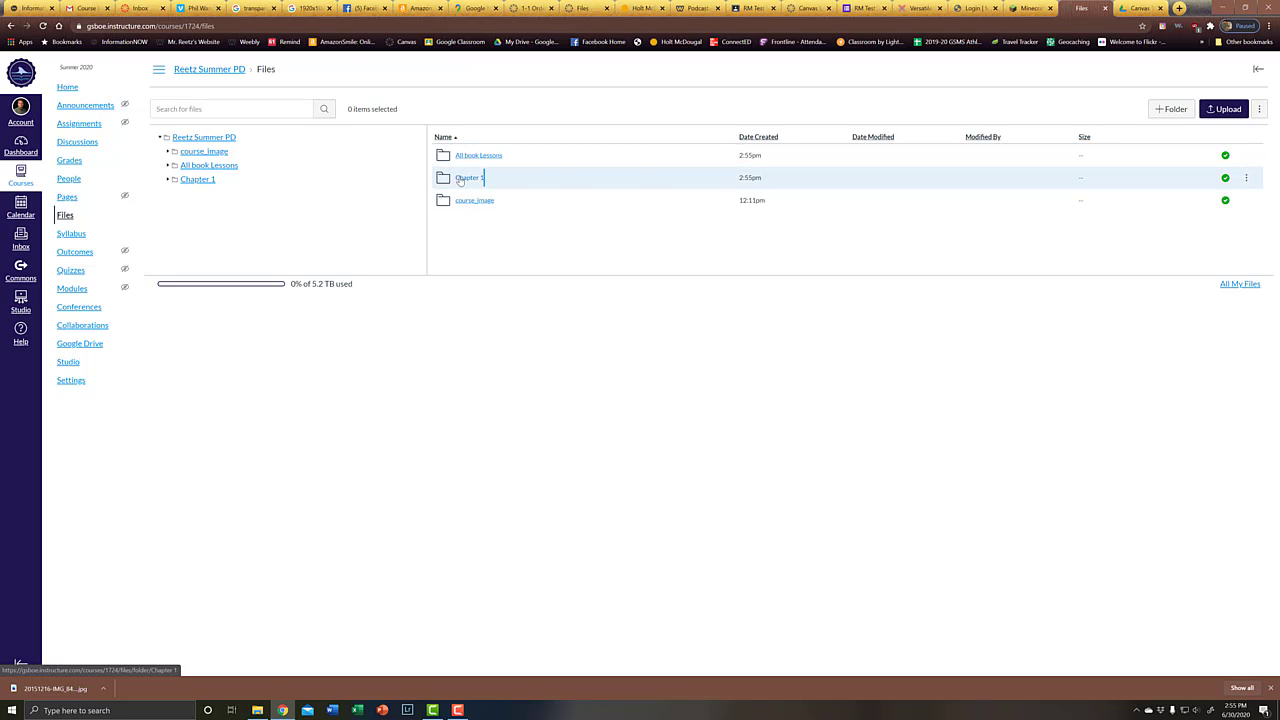
Move the Chapter 1 folder into All book Lessons
left_click(1246, 178)
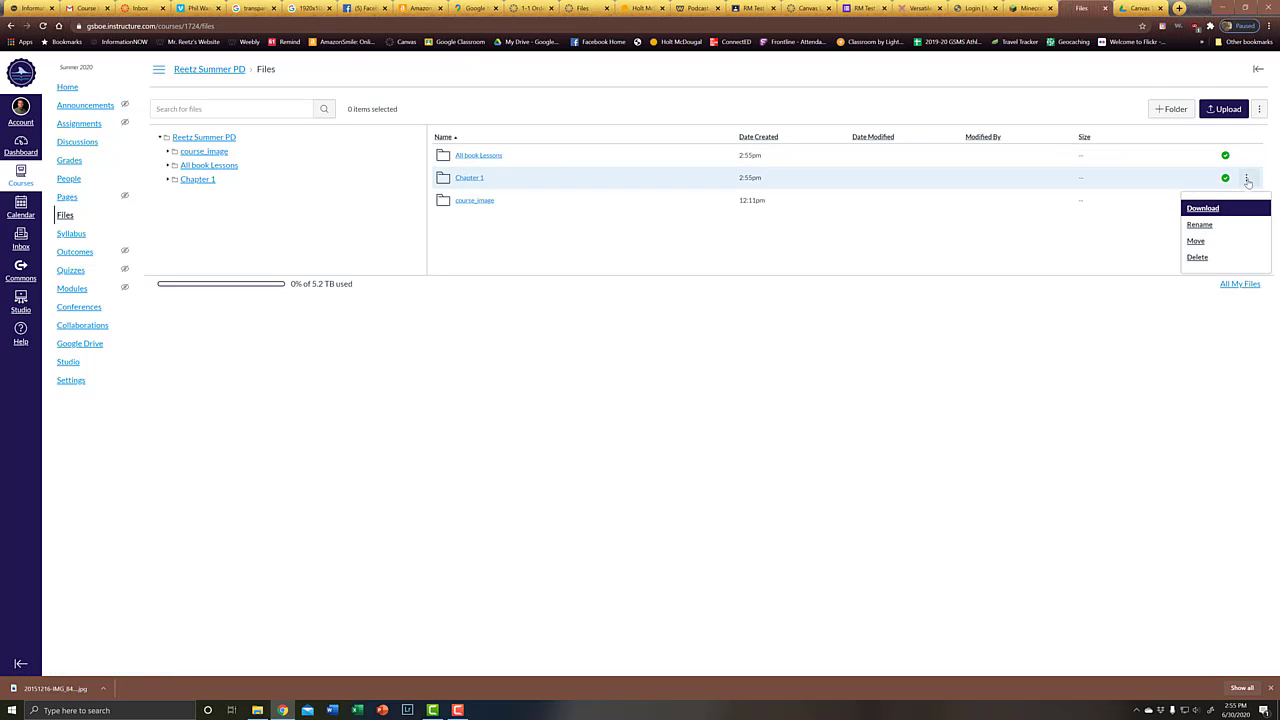
left_click(1197, 242)
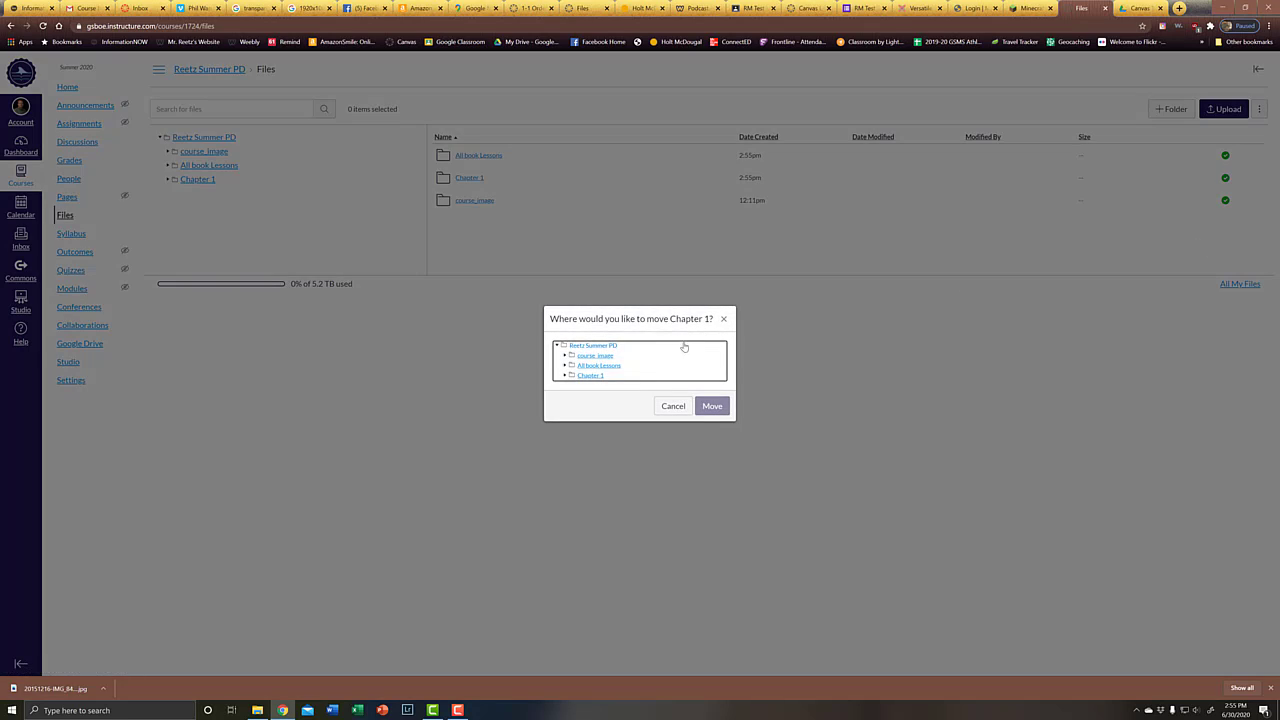
left_click(593, 366)
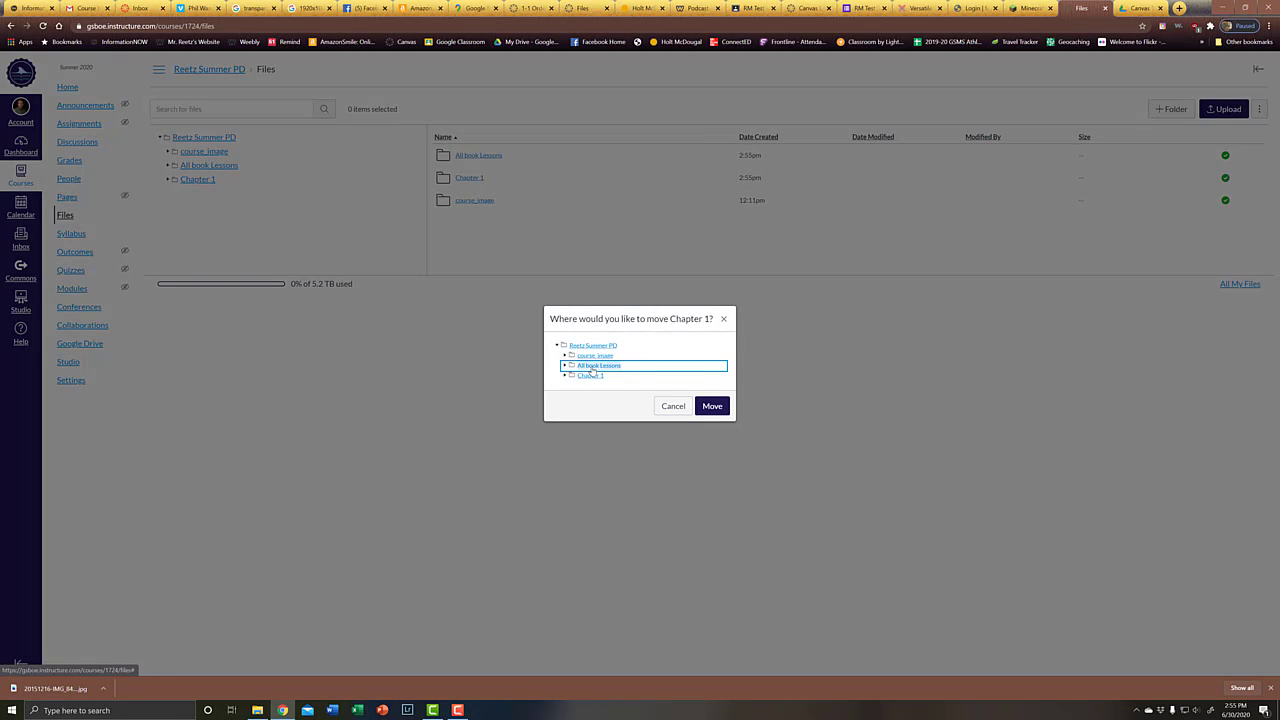
left_click(712, 406)
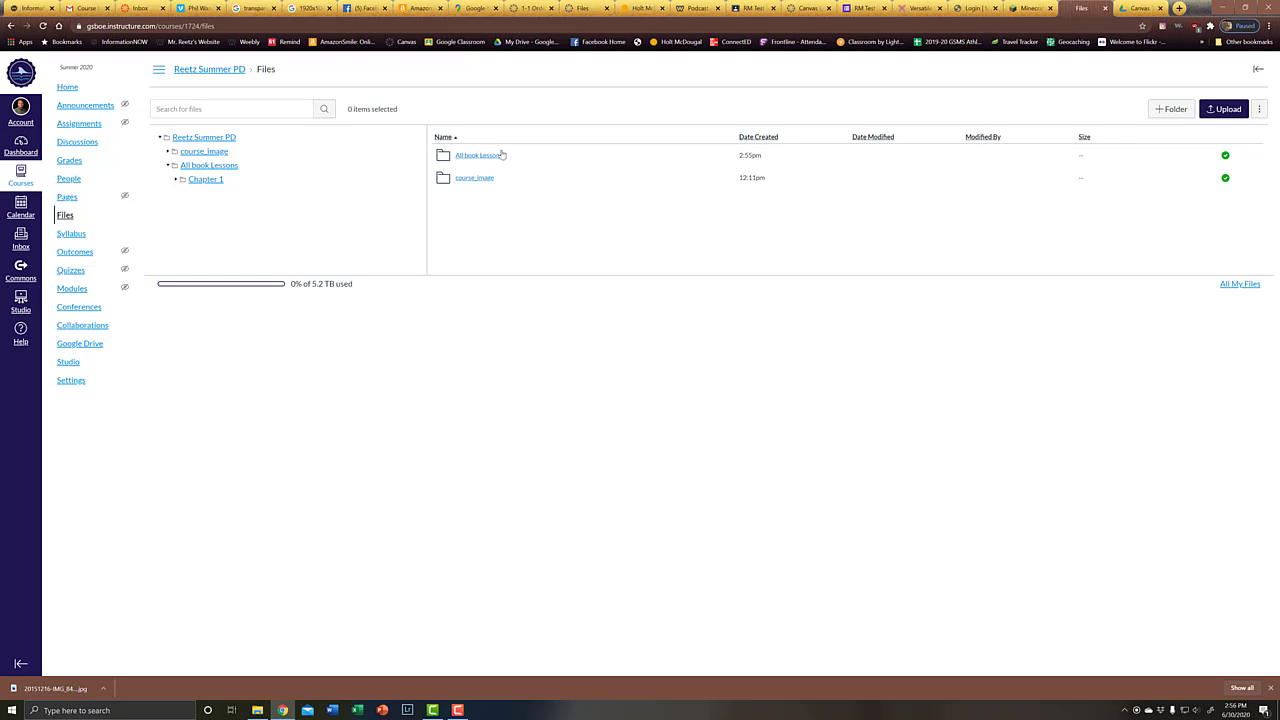
Delete the All book Lessons folder and confirm, leaving only course_image
left_click(1246, 156)
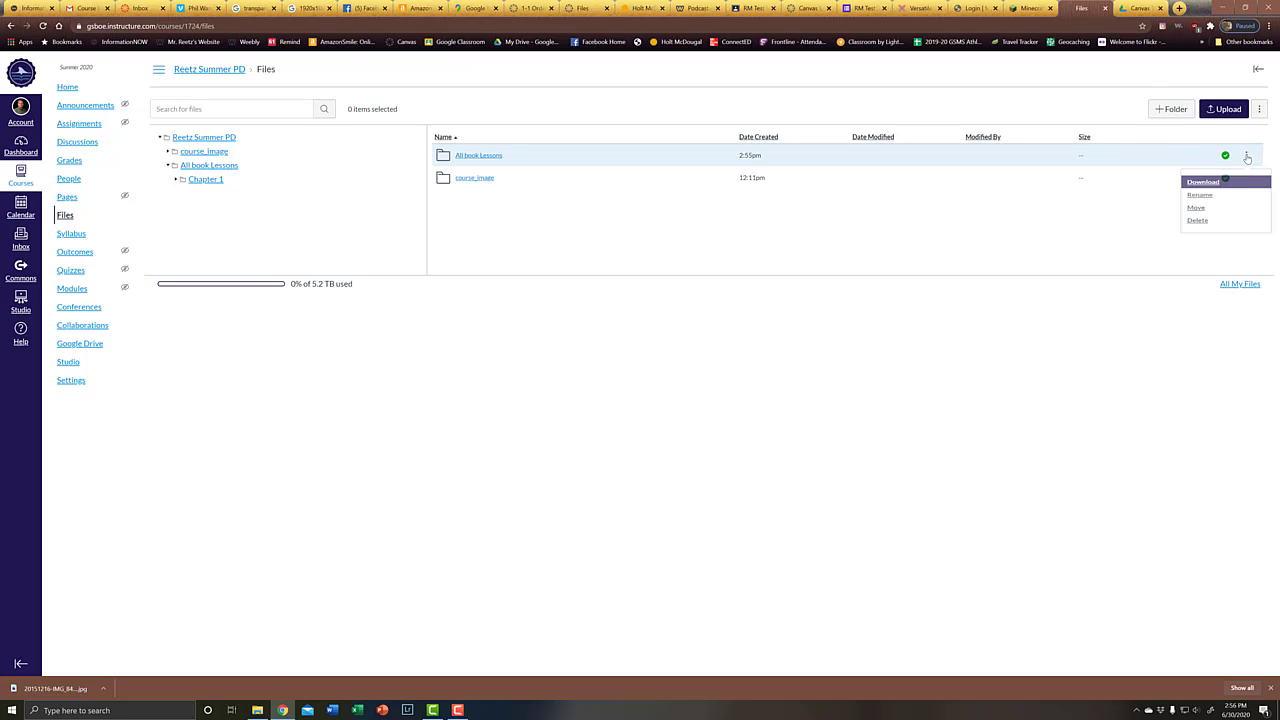
left_click(1197, 234)
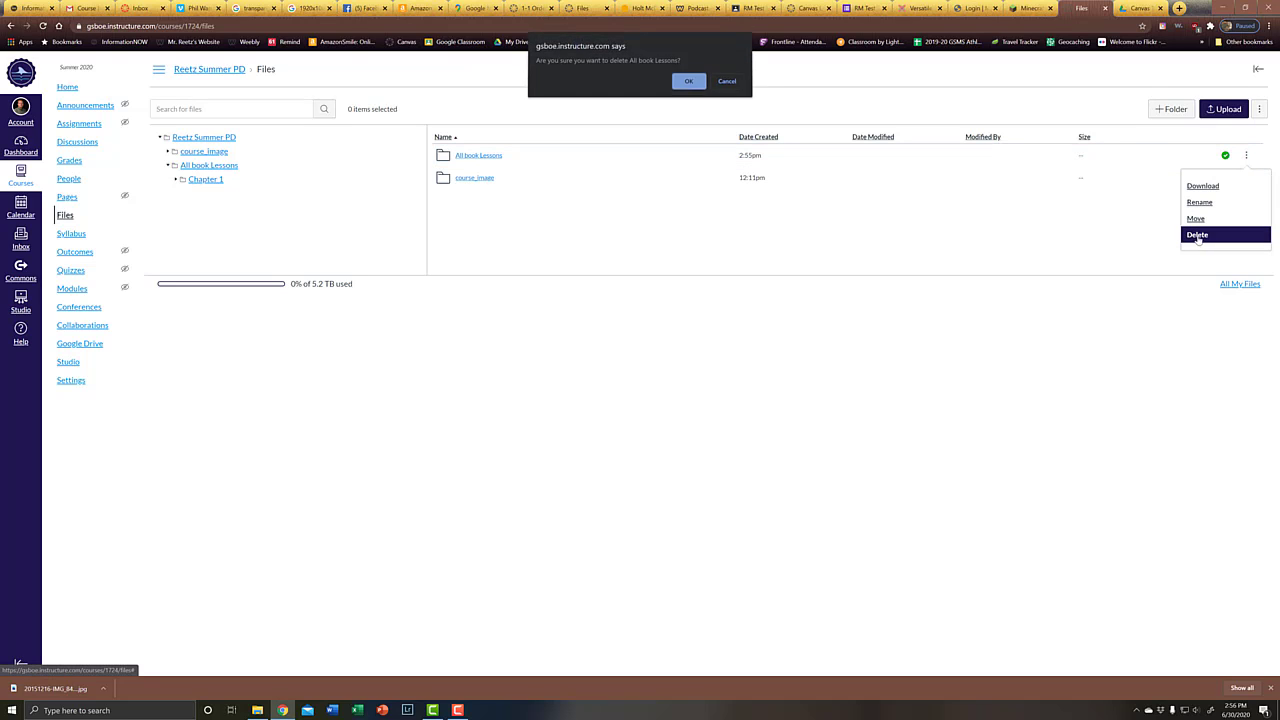
left_click(688, 83)
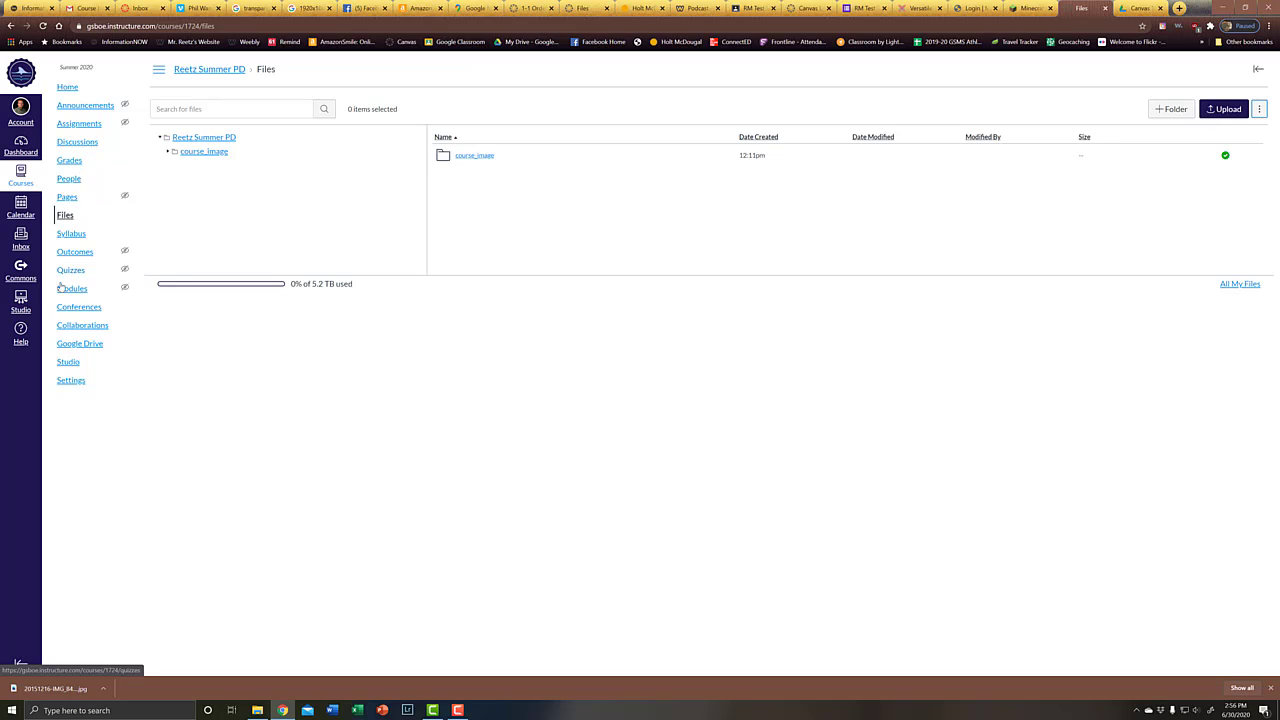
Browse the course's Google Drive listing, starting from 2020-2021 GSMS Employees
left_click(80, 344)
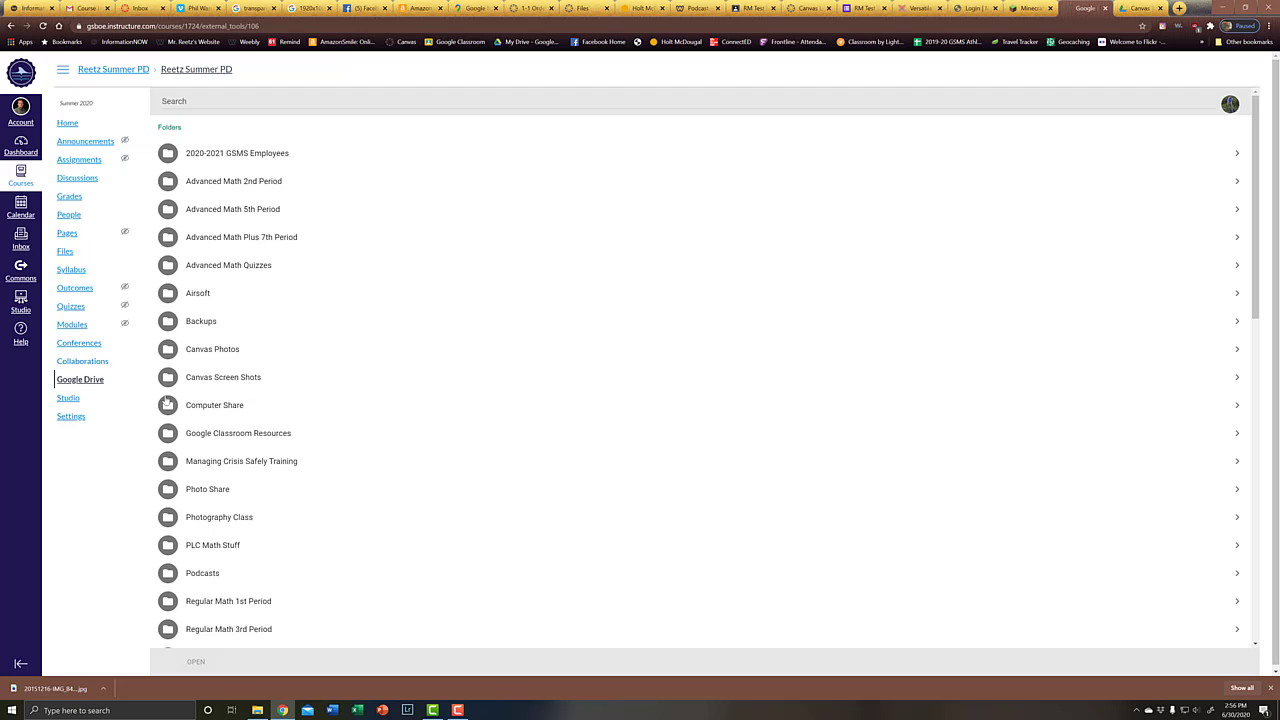
scroll(712, 479, "down", 8)
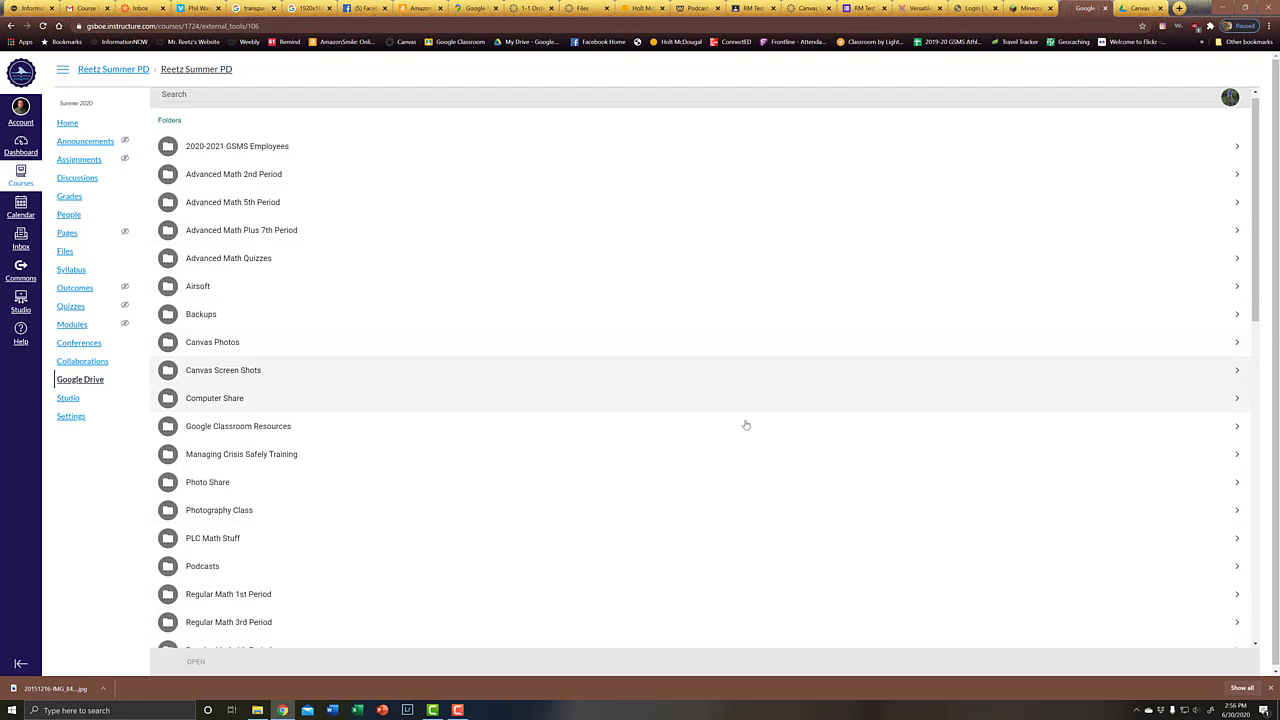
scroll(693, 530, "down", 2)
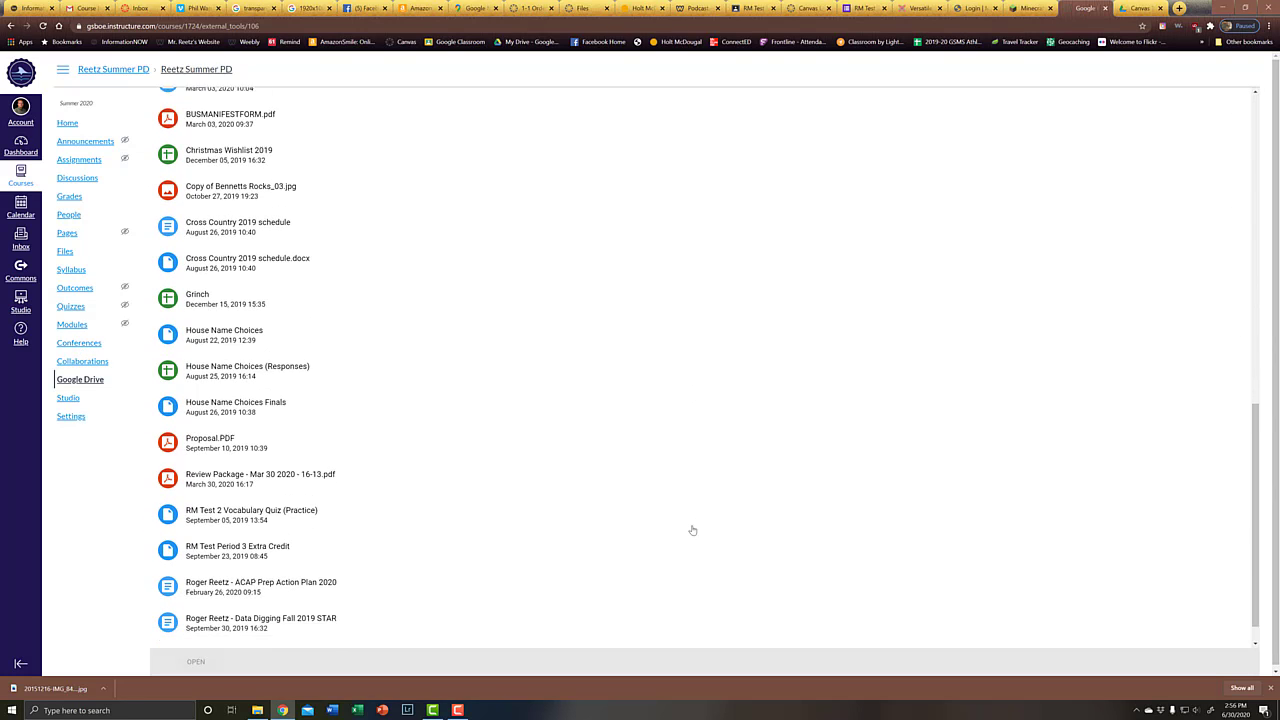
scroll(692, 531, "up", 8)
scroll(691, 531, "up", 3)
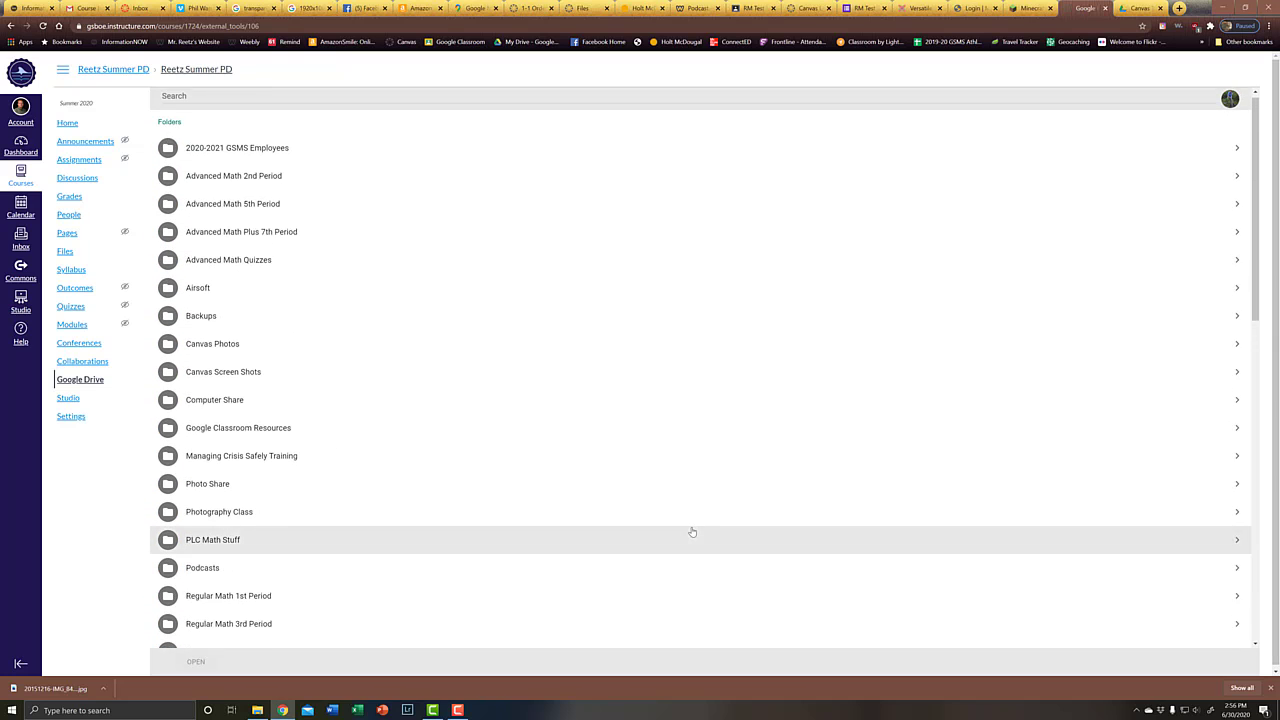